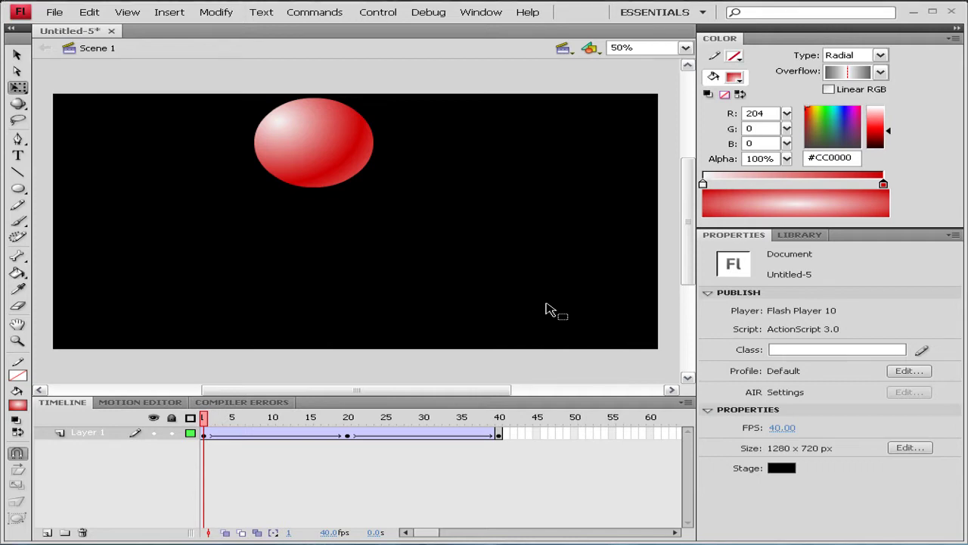
# Preview the finished 40-frame red gradient ball bounce in a Flash Player test window
pyautogui.hotkey('ctrl', 'Return')
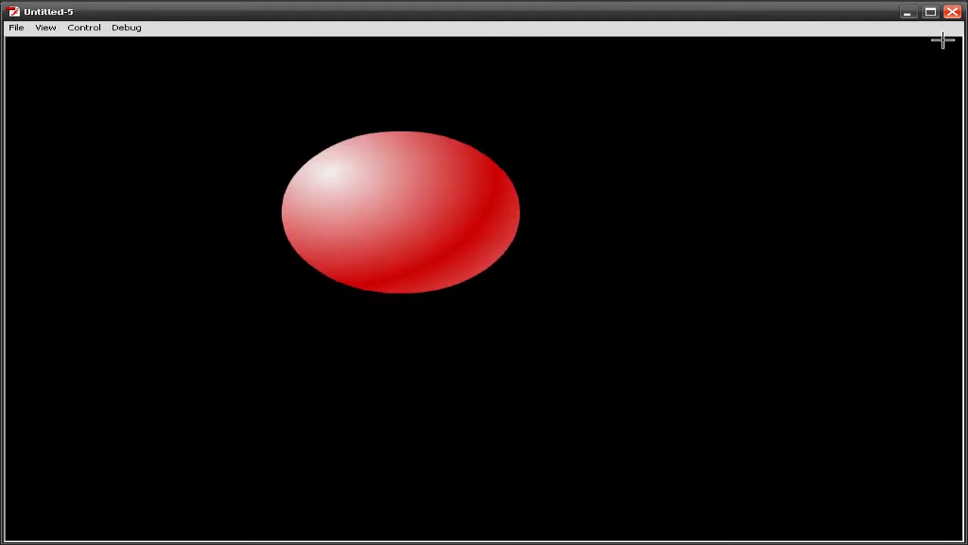
# Close the test player and create a new ActionScript 3.0 Flash document
pyautogui.click(952, 11)
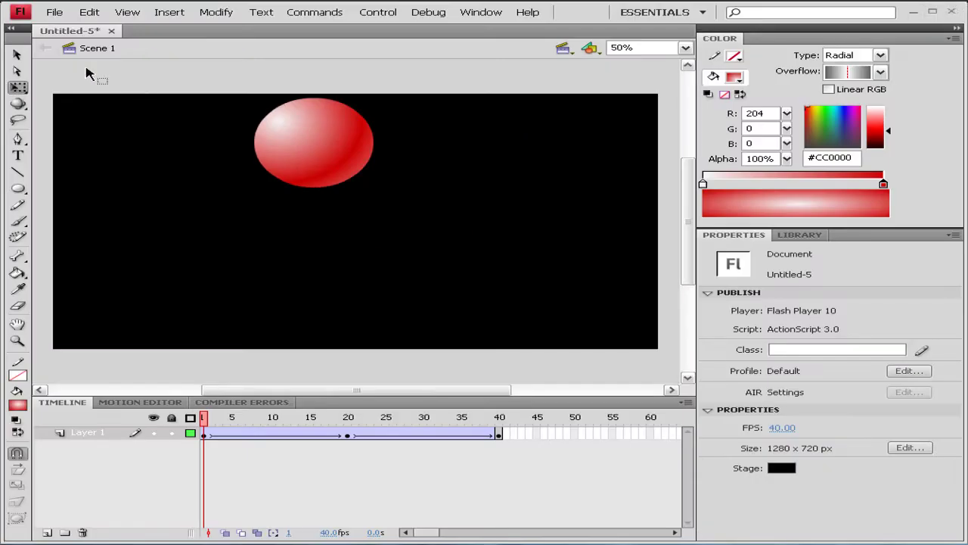
pyautogui.click(54, 12)
pyautogui.click(60, 29)
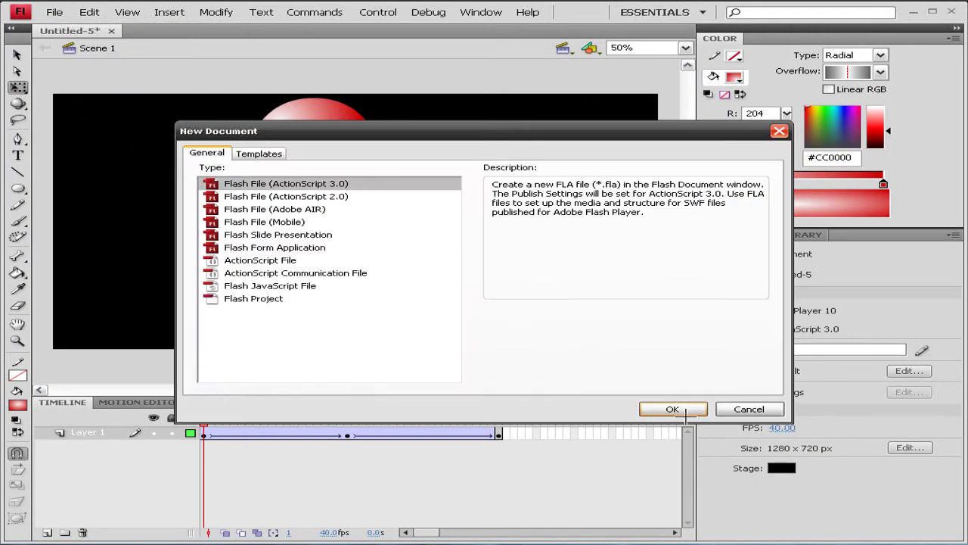
pyautogui.click(673, 409)
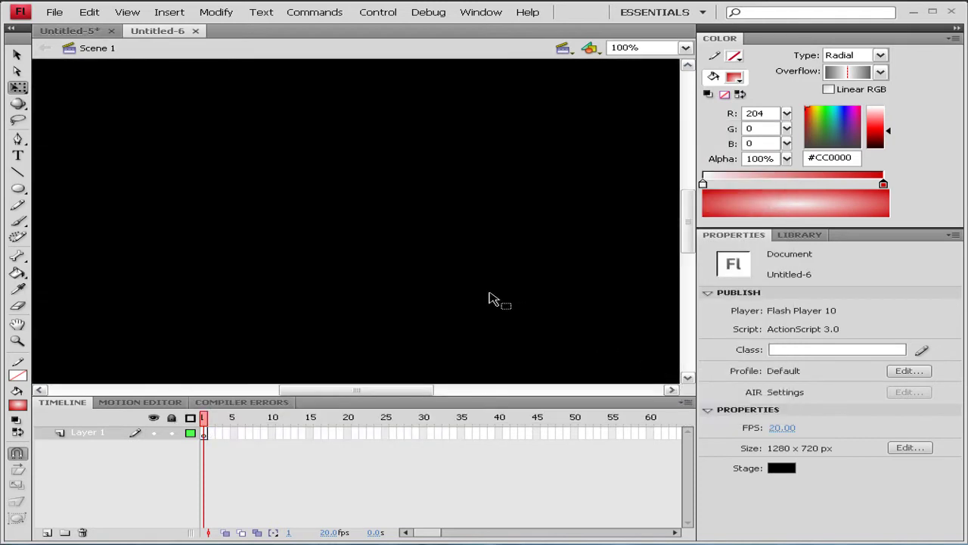
# Set the Color panel fill type to solid white
pyautogui.hotkey('ctrl', '-')
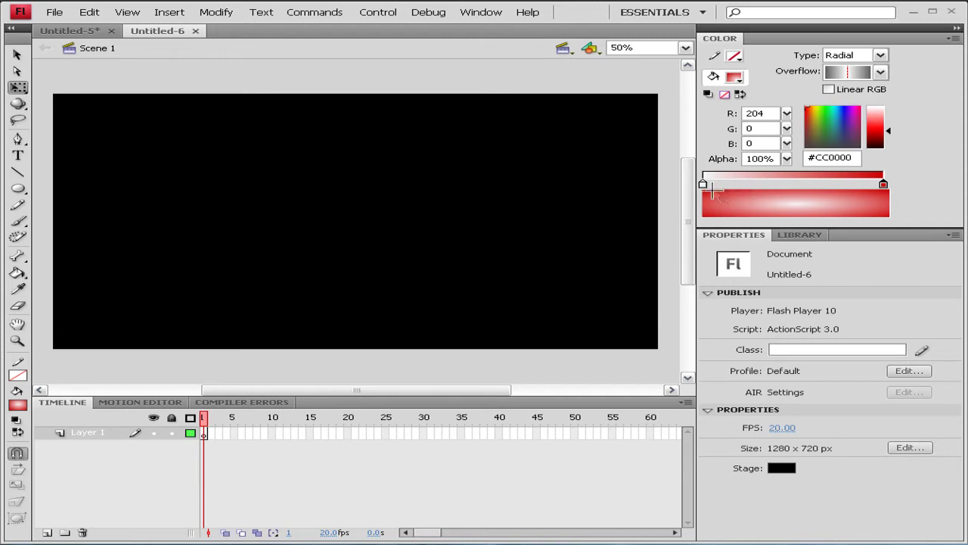
pyautogui.click(881, 54)
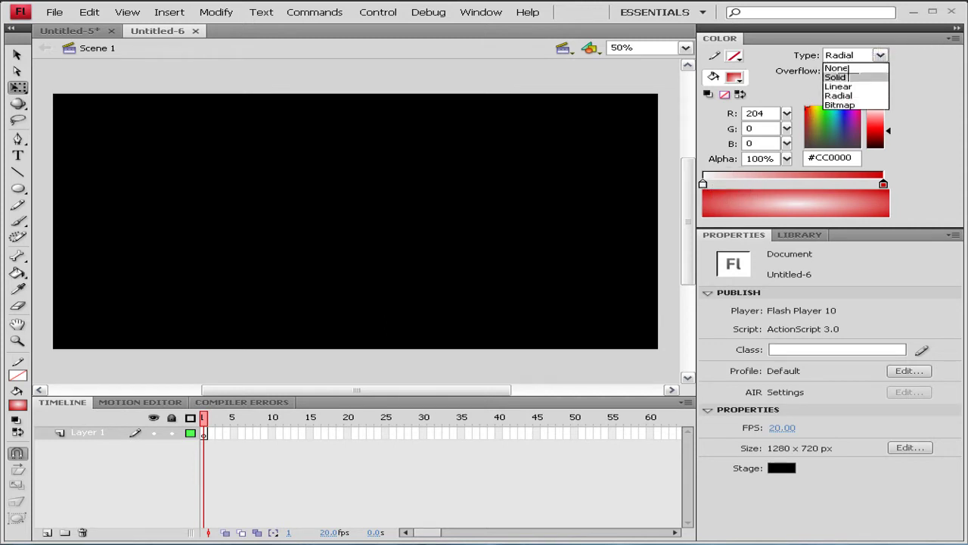
pyautogui.click(837, 77)
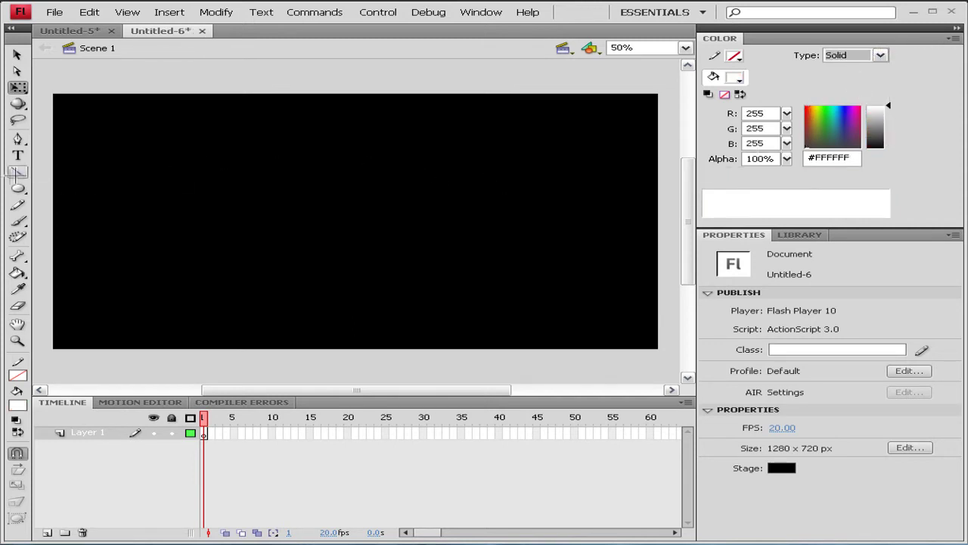
# Draw a 262 px white circle with the Oval Tool and slide it toward the stage's top centre
pyautogui.click(17, 188)
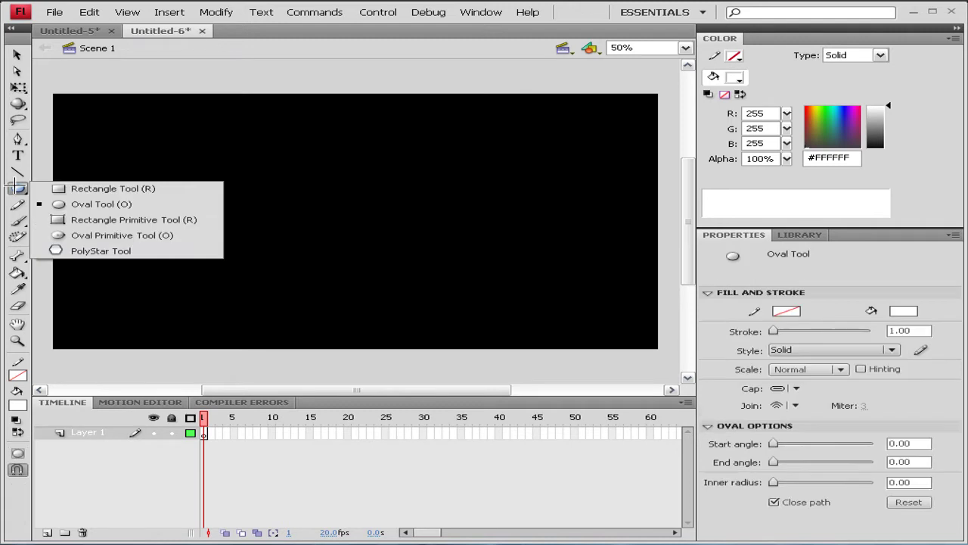
pyautogui.click(87, 203)
pyautogui.moveTo(241, 105)
pyautogui.mouseDown()
pyautogui.moveTo(363, 198)
pyautogui.moveTo(307, 182)
pyautogui.mouseUp()
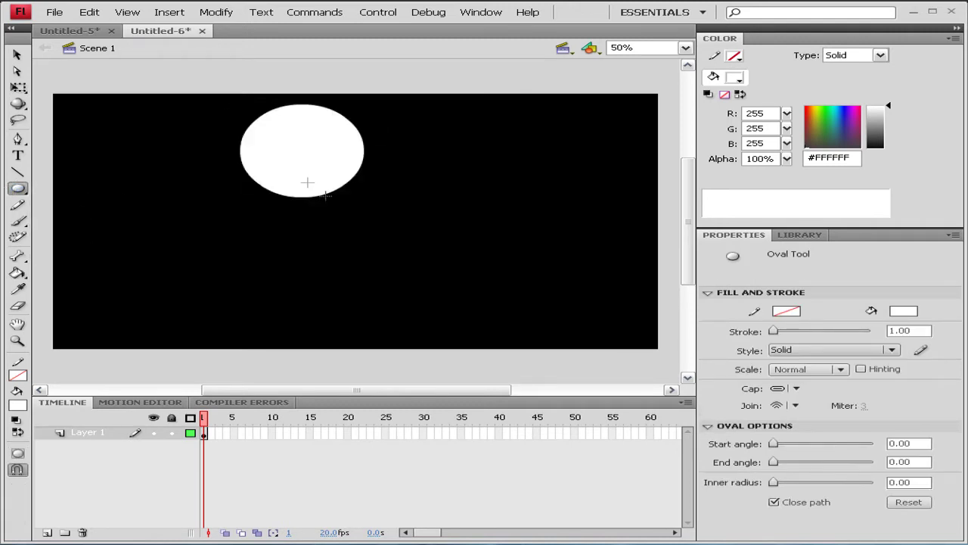
pyautogui.click(17, 55)
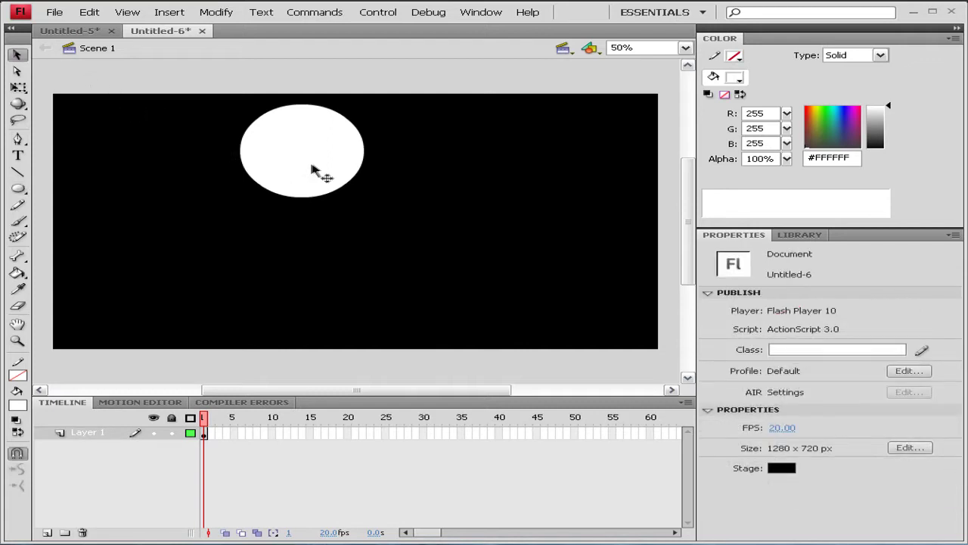
pyautogui.moveTo(311, 170); pyautogui.dragTo(360, 170)
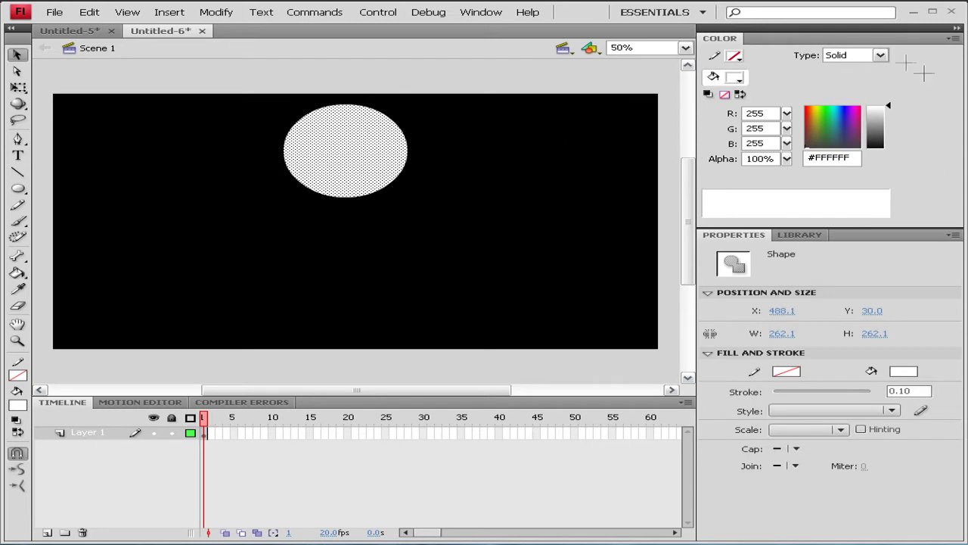
# Change the circle's fill type to a radial red-to-white gradient
pyautogui.click(880, 55)
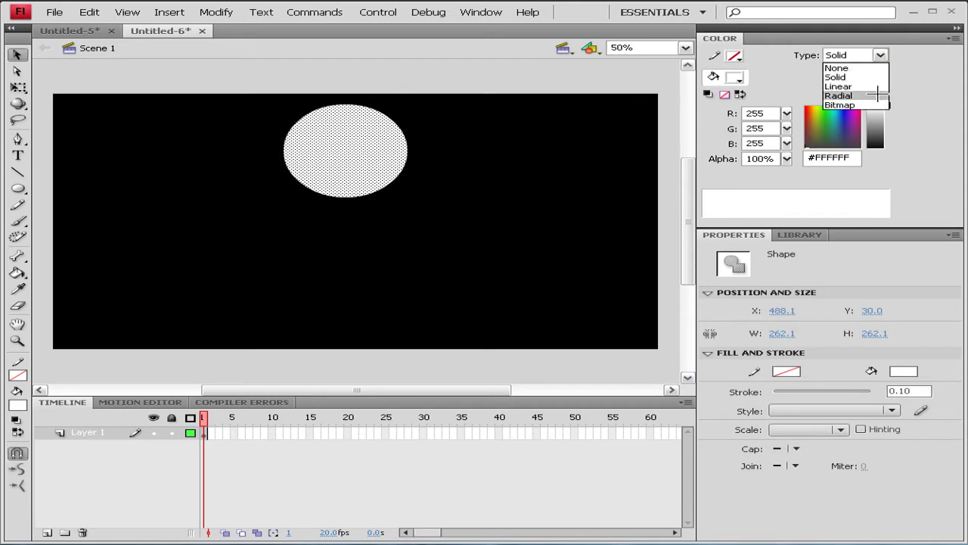
pyautogui.click(877, 95)
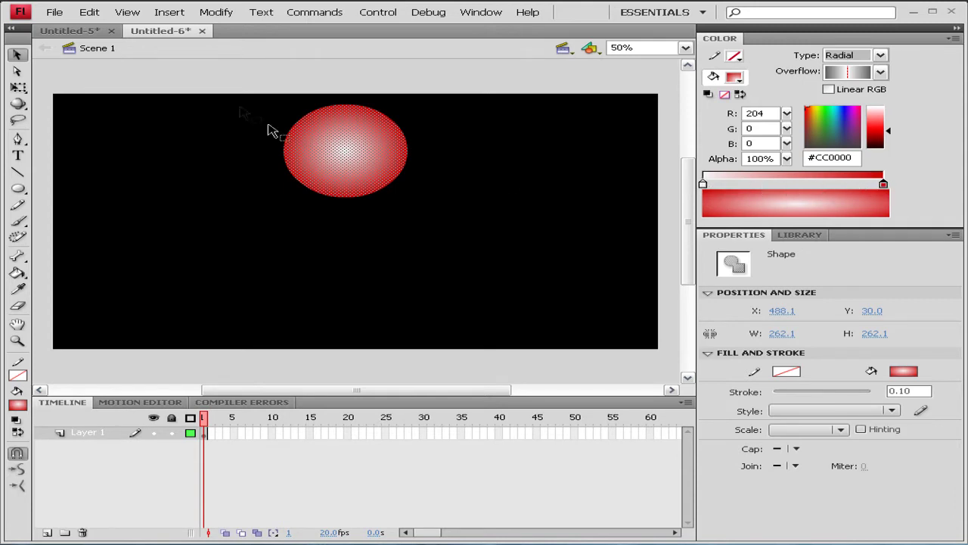
pyautogui.click(18, 87)
# With the Gradient Transform Tool, shift the highlight upper-left, then widen, rotate and resize the gradient
pyautogui.click(117, 103)
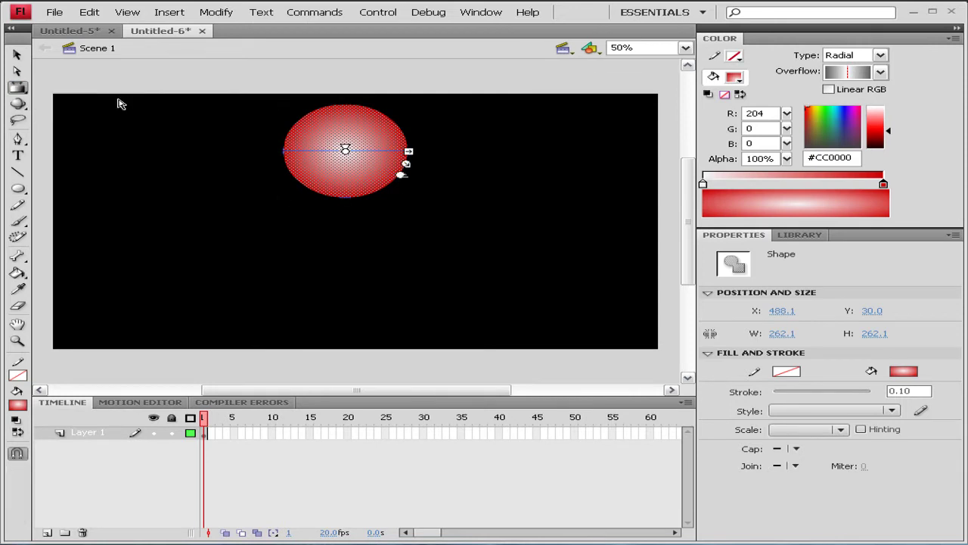
pyautogui.moveTo(345, 149); pyautogui.dragTo(316, 123)
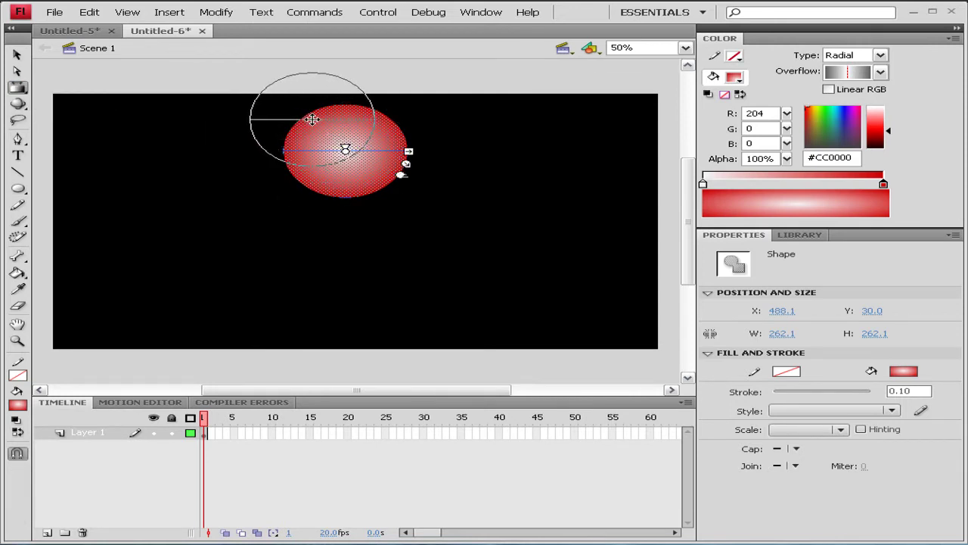
pyautogui.moveTo(316, 123); pyautogui.dragTo(314, 119)
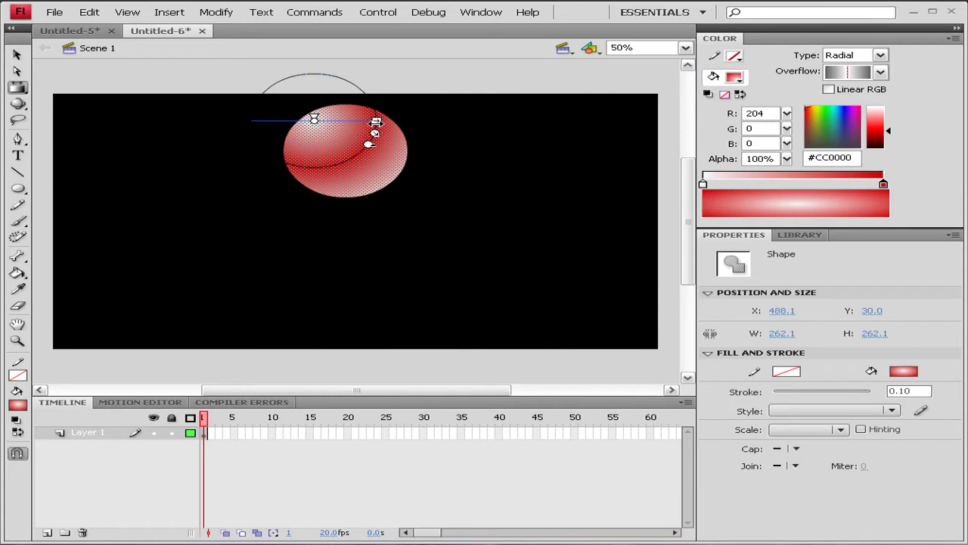
pyautogui.moveTo(377, 120); pyautogui.dragTo(425, 120)
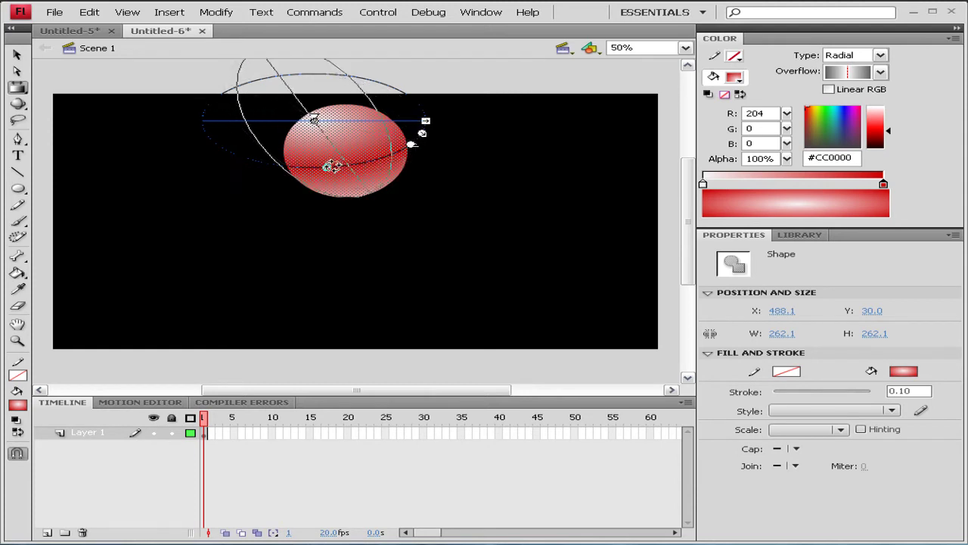
pyautogui.moveTo(412, 144)
pyautogui.mouseDown()
pyautogui.moveTo(378, 170)
pyautogui.moveTo(434, 192)
pyautogui.mouseUp()
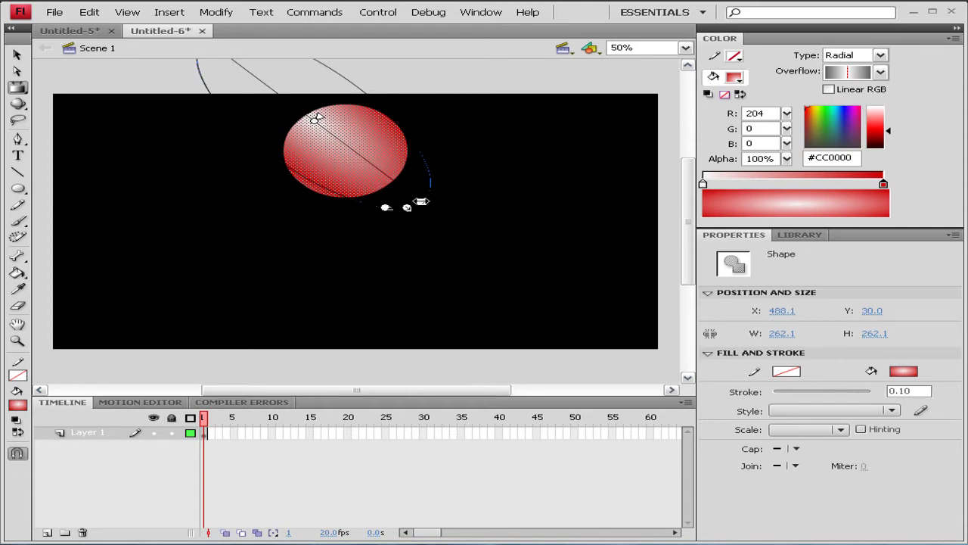
pyautogui.moveTo(421, 201); pyautogui.dragTo(356, 153)
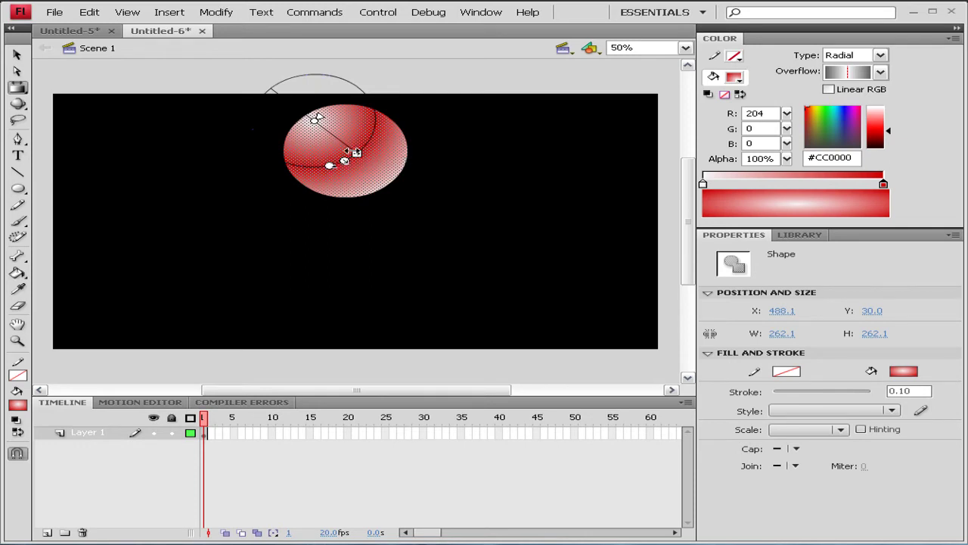
pyautogui.moveTo(348, 163); pyautogui.dragTo(369, 190)
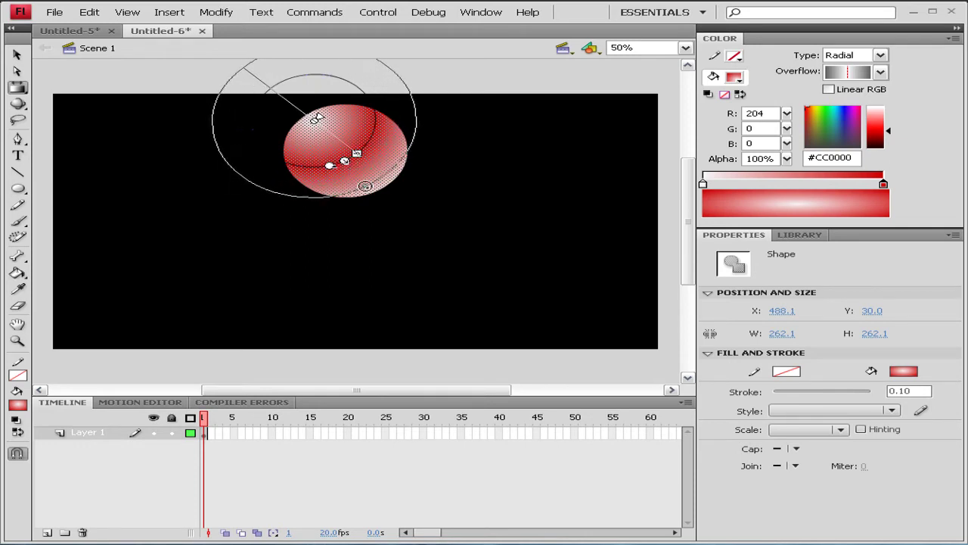
pyautogui.moveTo(369, 189); pyautogui.dragTo(370, 192)
pyautogui.click(475, 166)
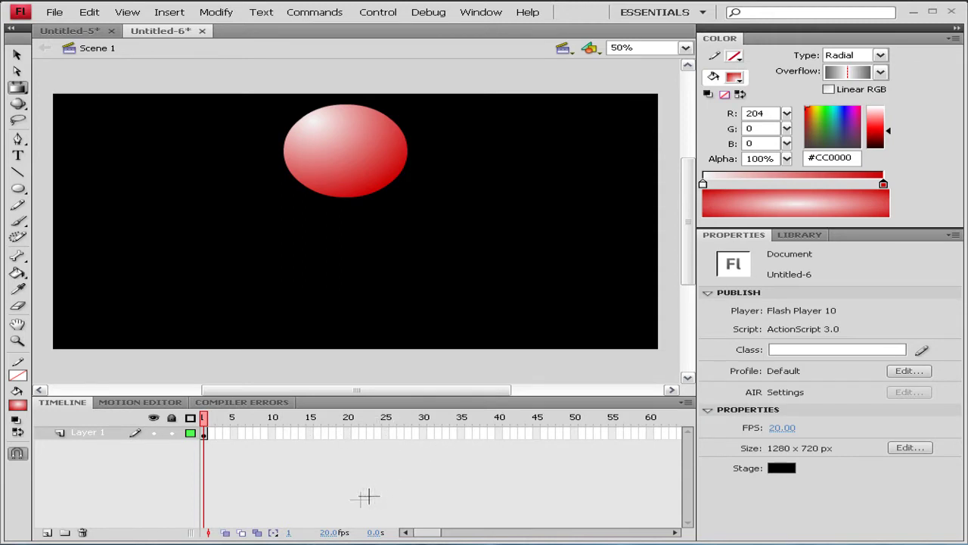
# Set the frame rate to 40 fps and insert frames through frame 40
pyautogui.click(331, 534)
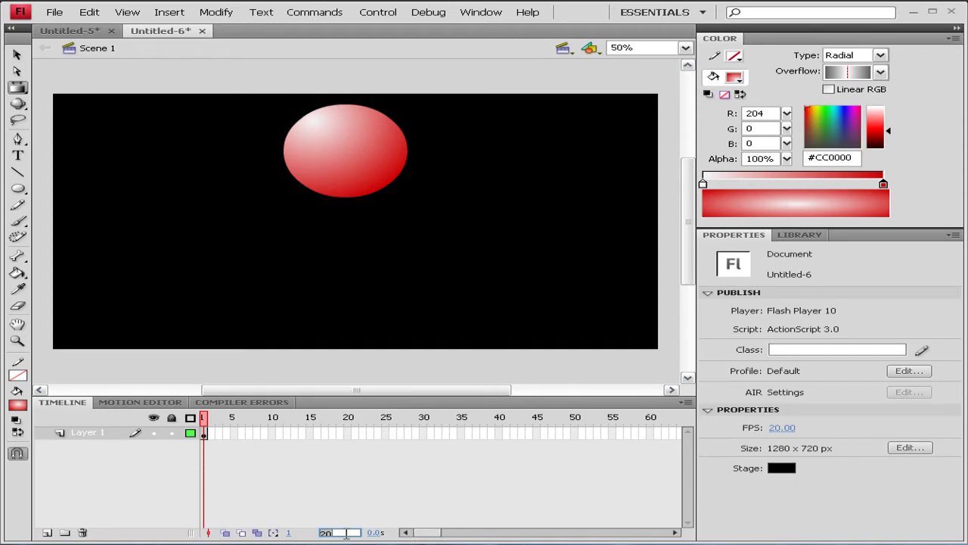
pyautogui.write('40')
pyautogui.press('Return')
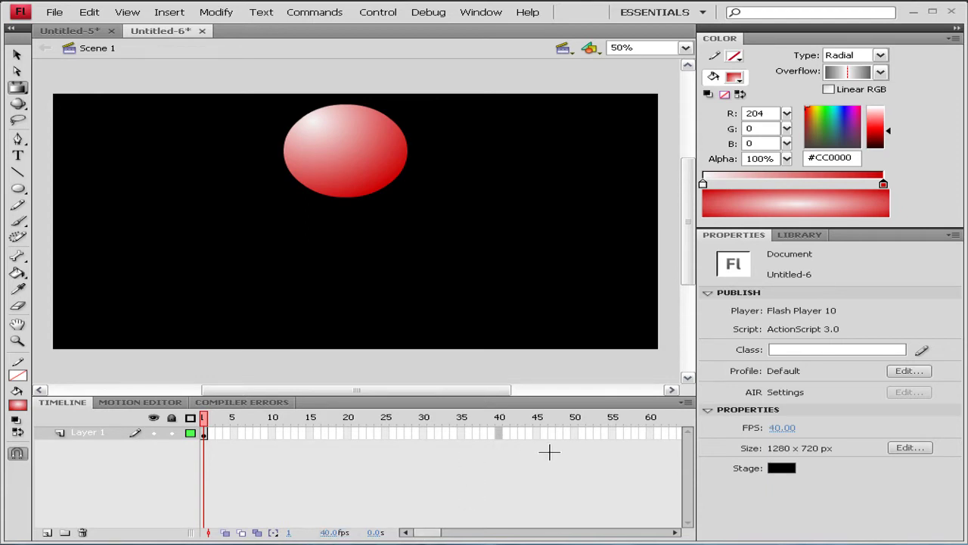
pyautogui.press('F5')
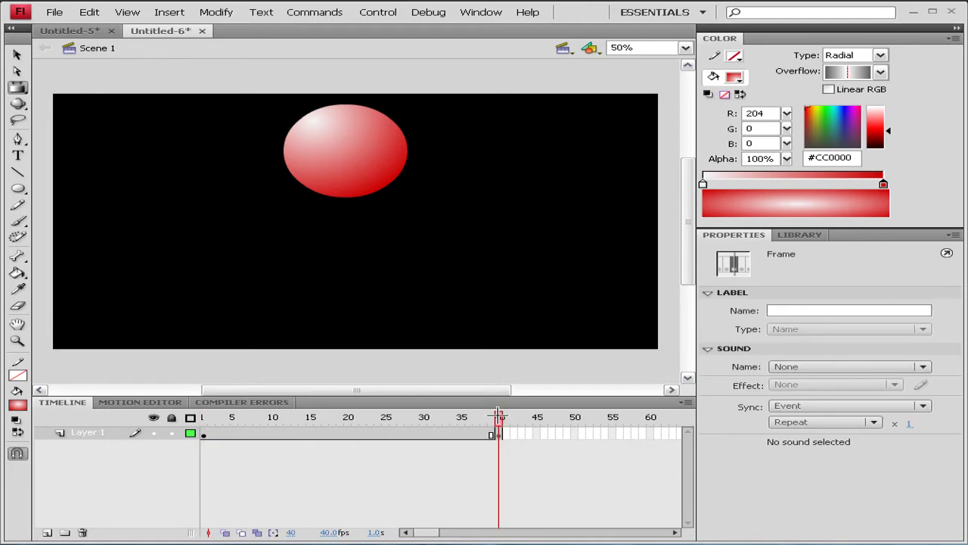
# Move the playhead to frame 20 and pick the Selection tool
pyautogui.moveTo(499, 415); pyautogui.dragTo(350, 441)
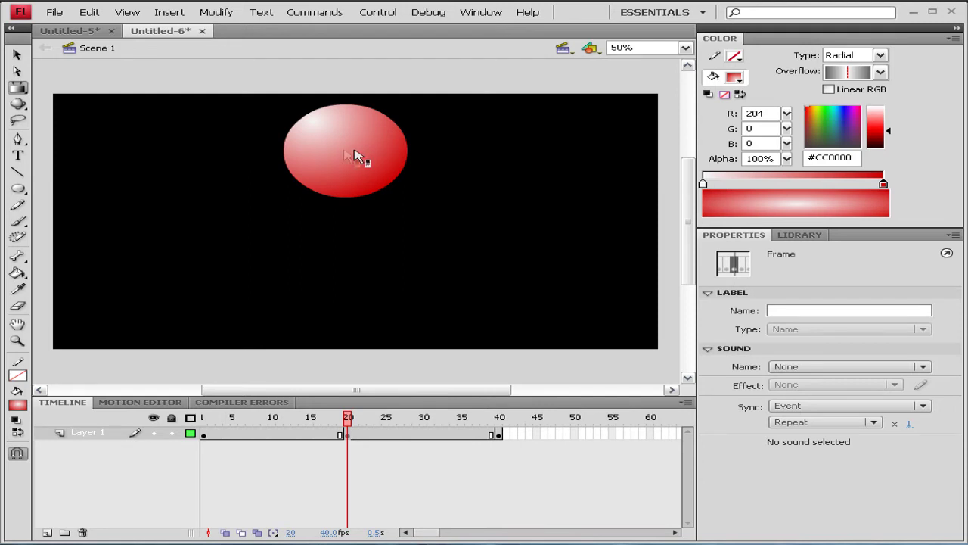
pyautogui.click(16, 55)
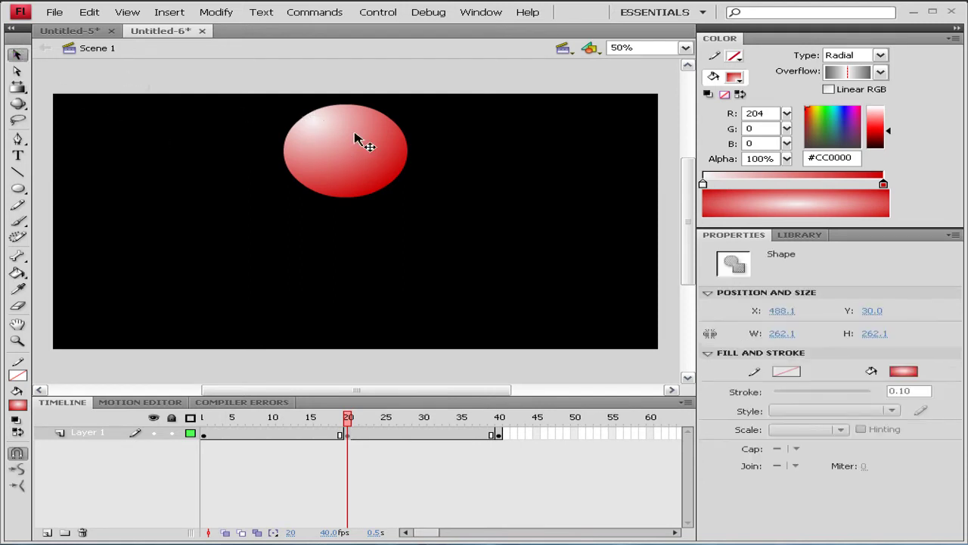
# Drag the ball down to the bottom of the stage at frame 20
pyautogui.moveTo(355, 137); pyautogui.dragTo(358, 292)
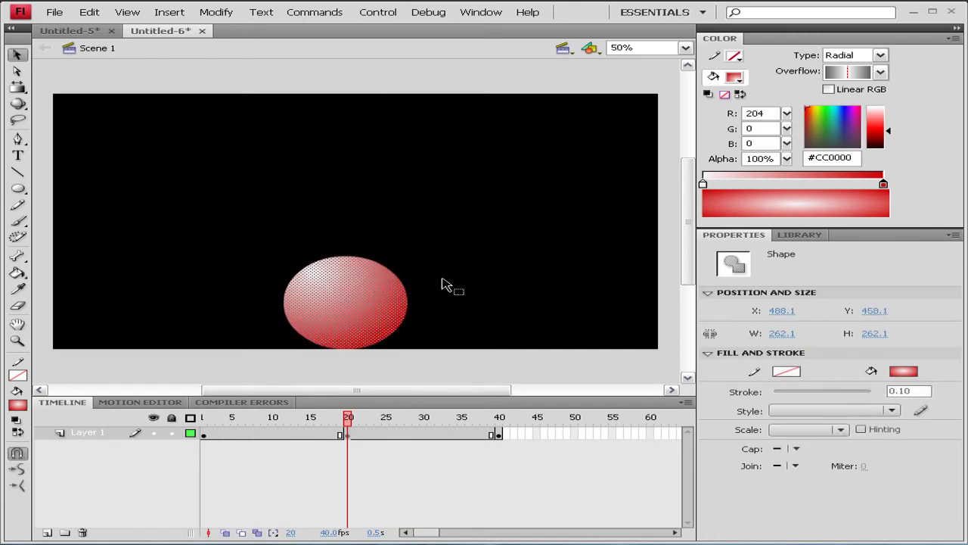
pyautogui.click(443, 282)
pyautogui.click(360, 303)
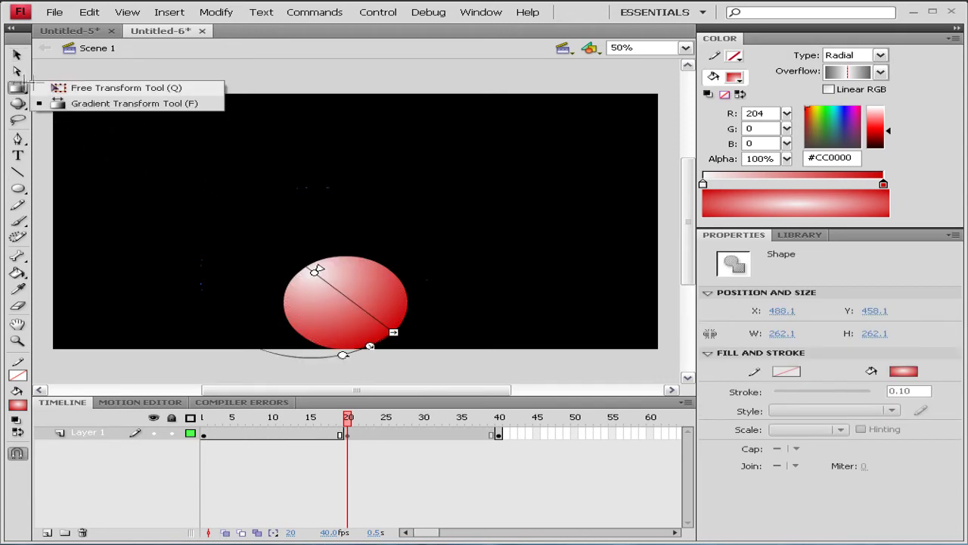
# Squash the ball vertically into a wide oval with the Free Transform tool
pyautogui.moveTo(18, 87); pyautogui.dragTo(77, 87)
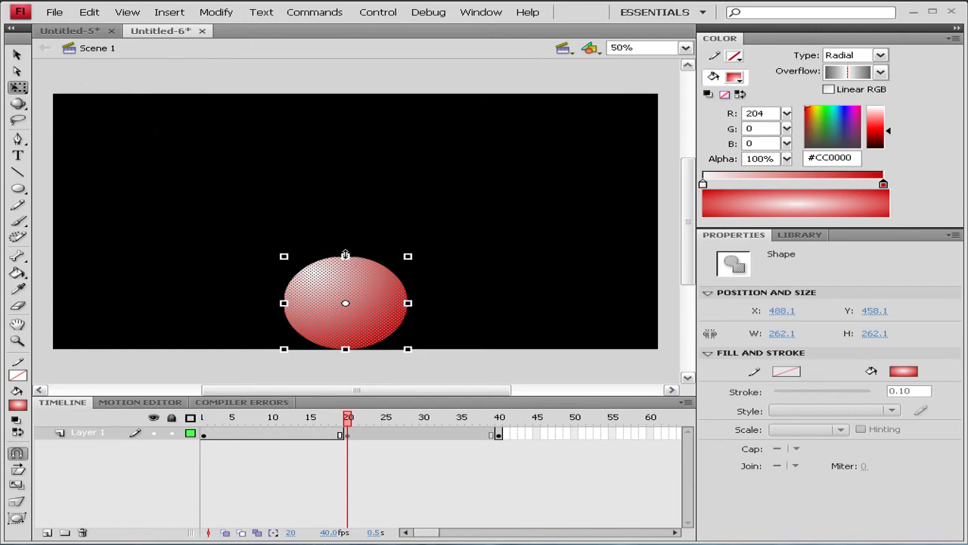
pyautogui.moveTo(345, 255); pyautogui.dragTo(345, 291)
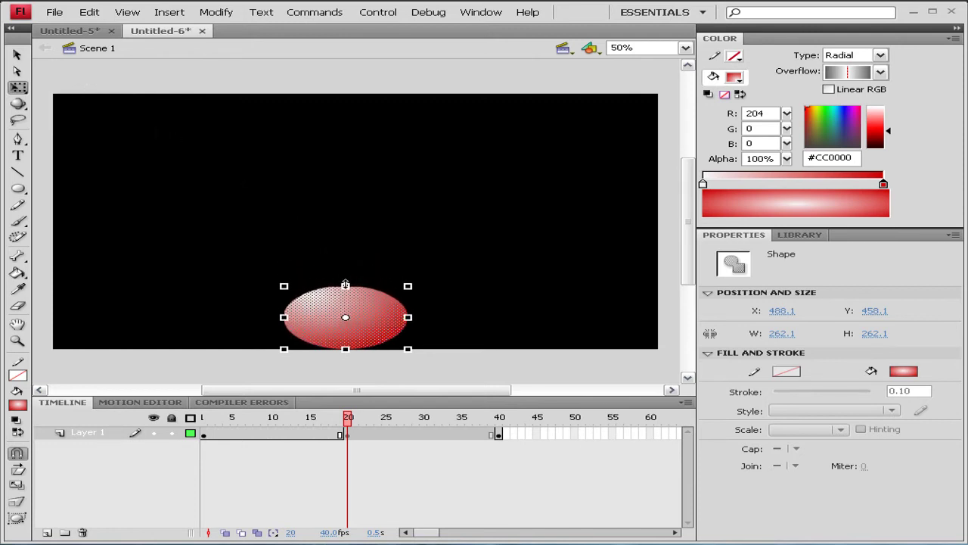
pyautogui.moveTo(345, 291); pyautogui.dragTo(344, 290)
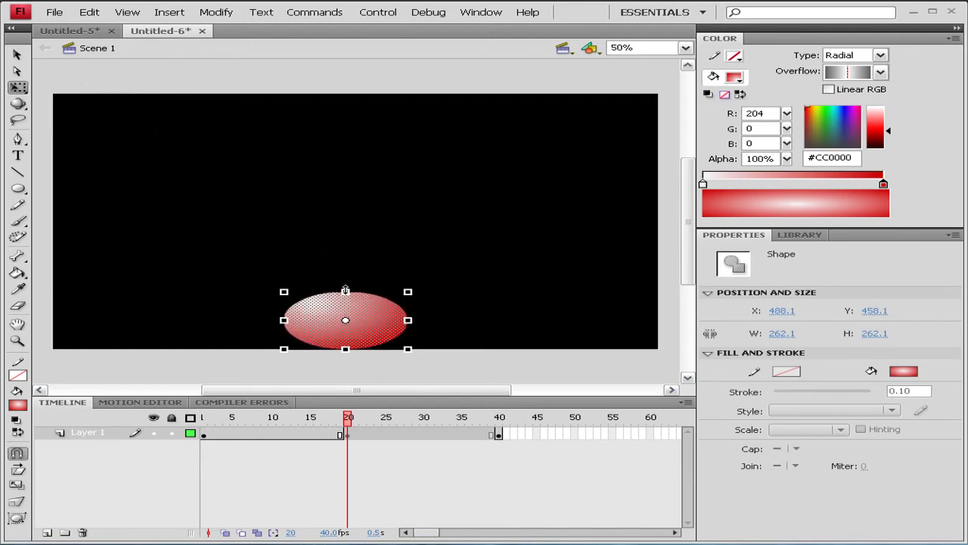
pyautogui.click(368, 244)
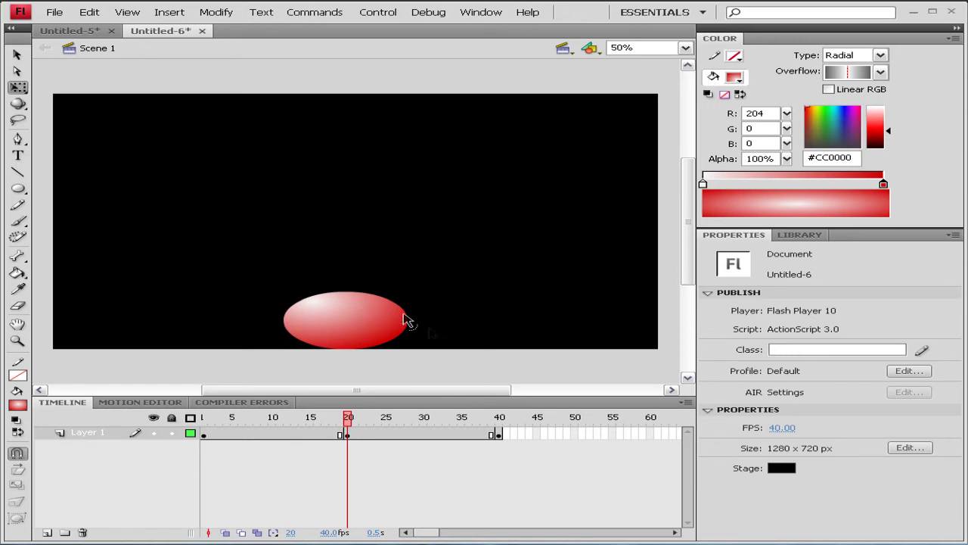
pyautogui.click(499, 436)
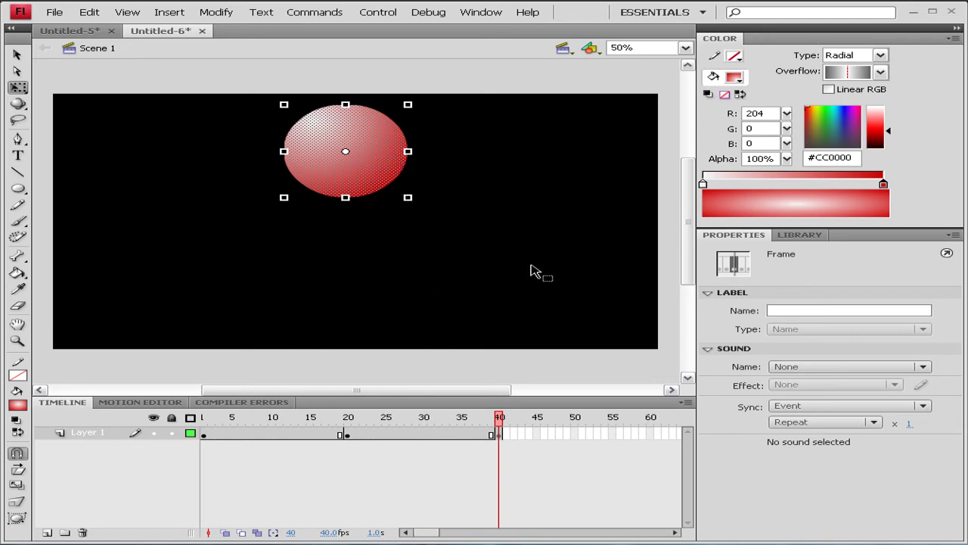
# Add classic tweens over frames 1–20 and 20–40, then test the bounce
pyautogui.hotkey('ctrl', 'Return')
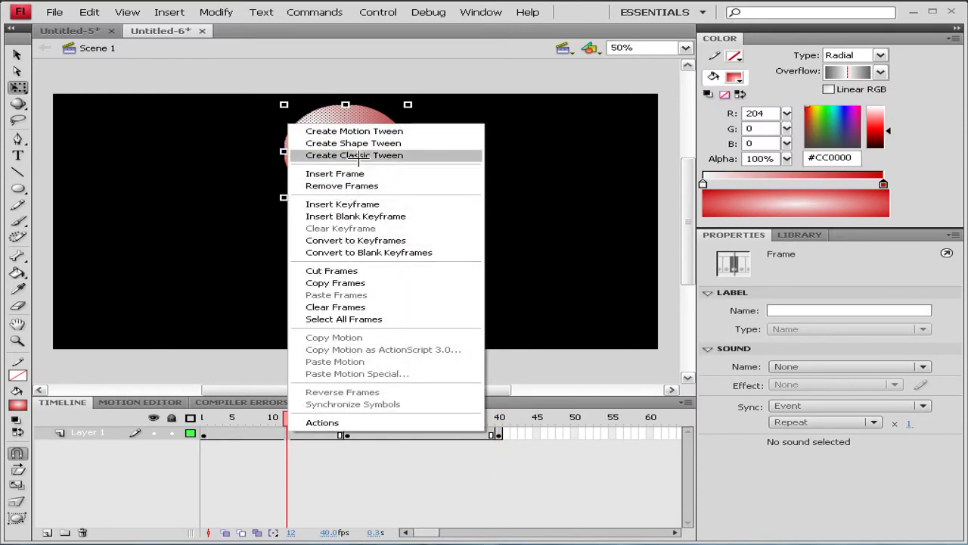
pyautogui.click(358, 155)
pyautogui.rightClick(409, 433)
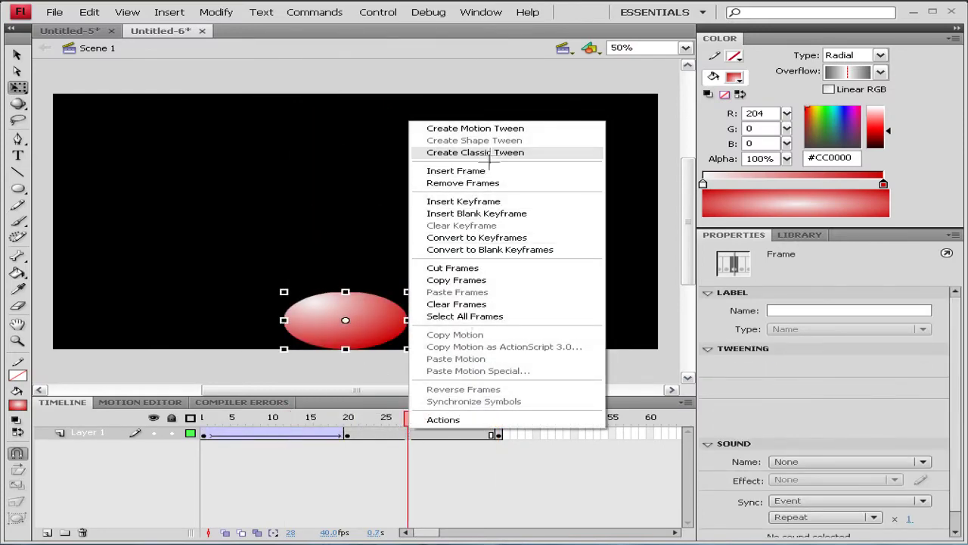
pyautogui.click(490, 155)
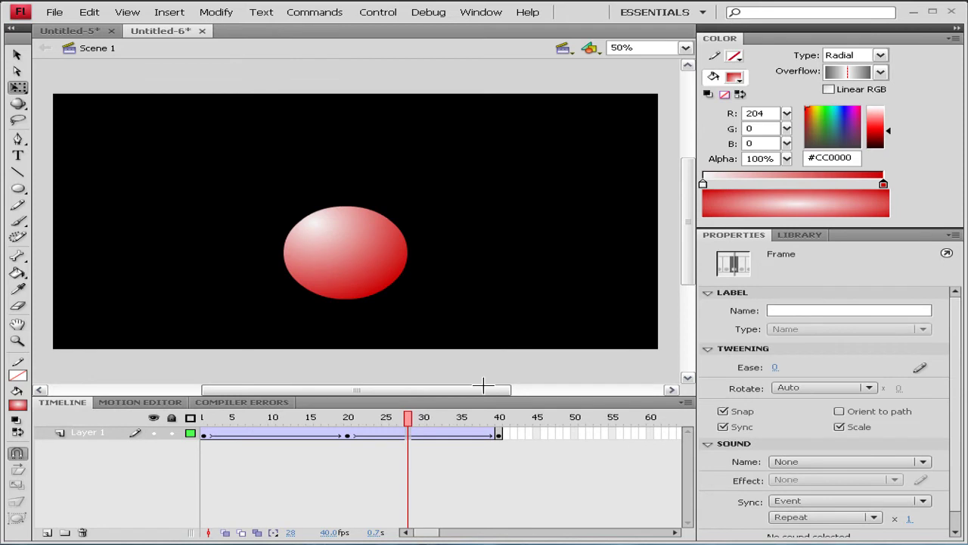
pyautogui.hotkey('ctrl', 'Return')
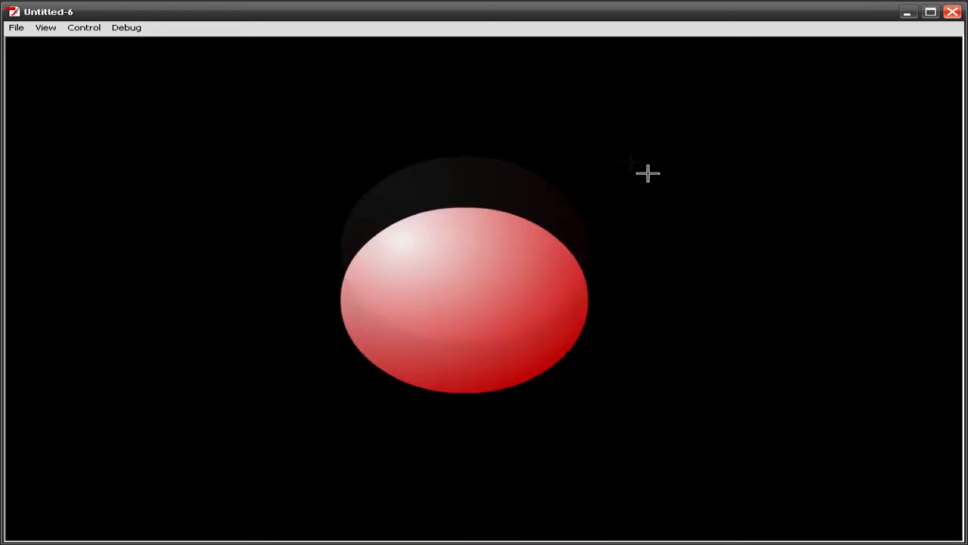
# At frame 20, nudge the squashed ball upward and flatten it further
pyautogui.click(952, 12)
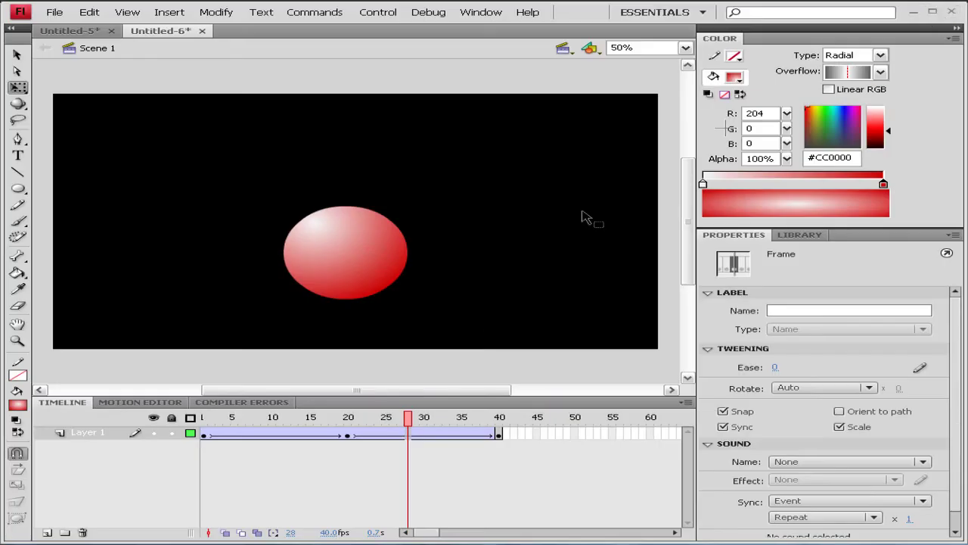
pyautogui.click(348, 435)
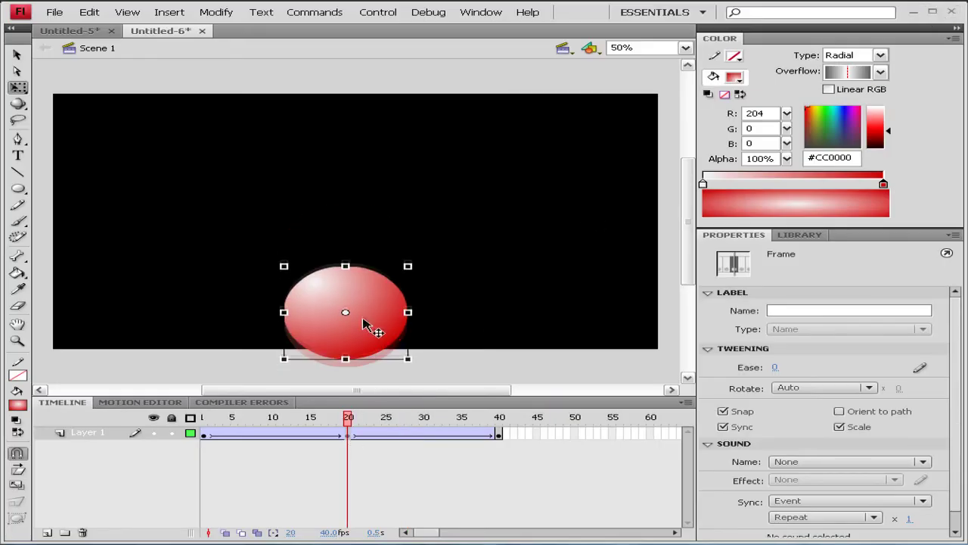
pyautogui.moveTo(361, 344); pyautogui.dragTo(363, 327)
pyautogui.moveTo(345, 256); pyautogui.dragTo(368, 310)
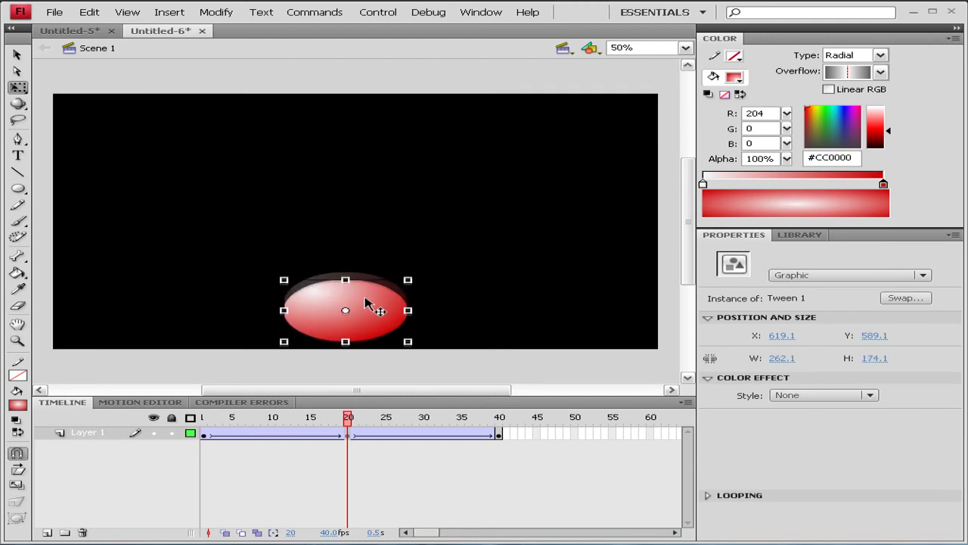
pyautogui.click(492, 288)
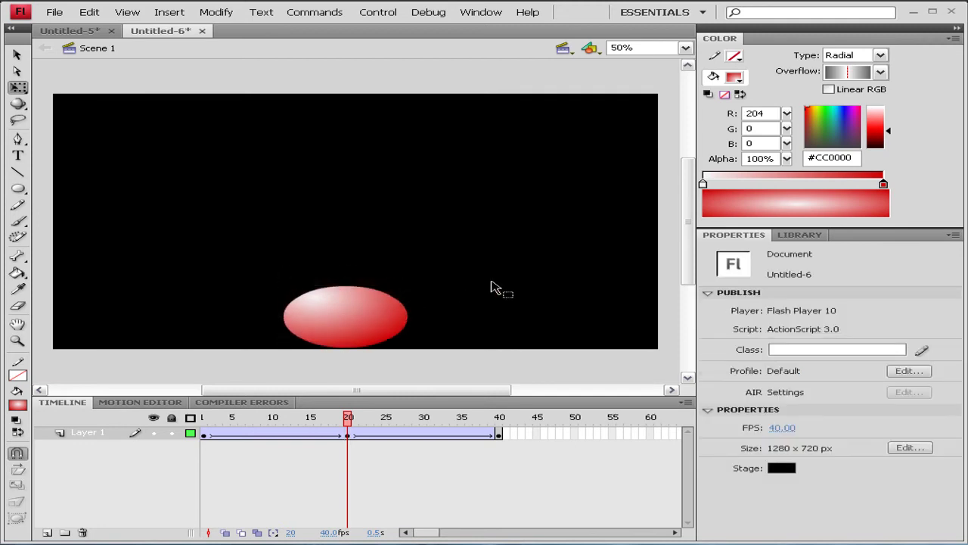
# Preview the revised bounce, then select a frame in the falling tween span
pyautogui.hotkey('ctrl', 'Return')
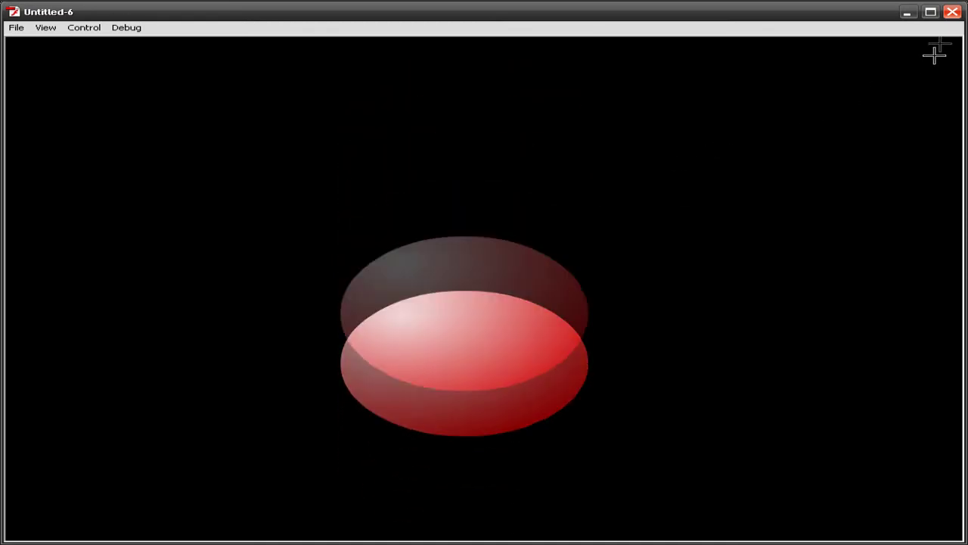
pyautogui.click(950, 12)
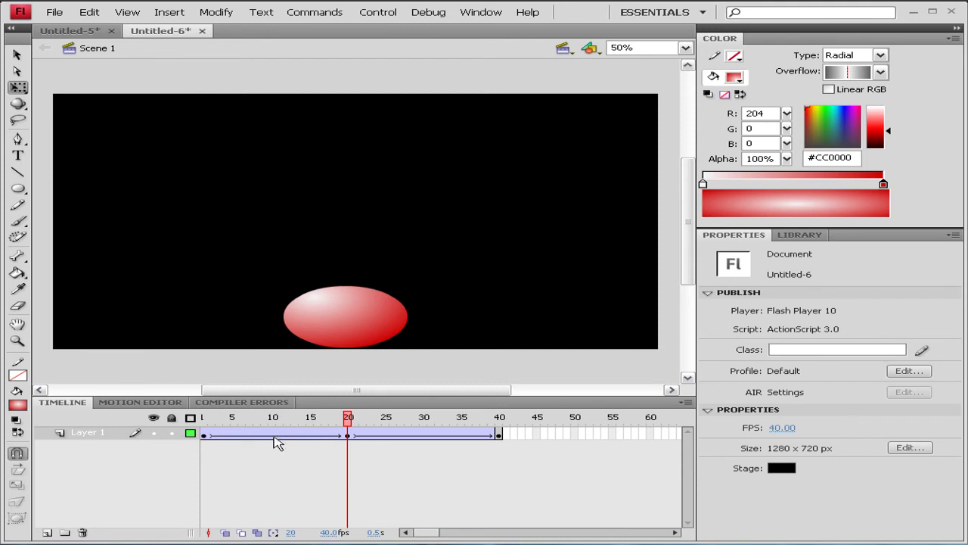
pyautogui.rightClick(325, 443)
# Set Ease to -100 on the frames 1–20 tween and 100 on the frames 20–40 tween
pyautogui.click(280, 437)
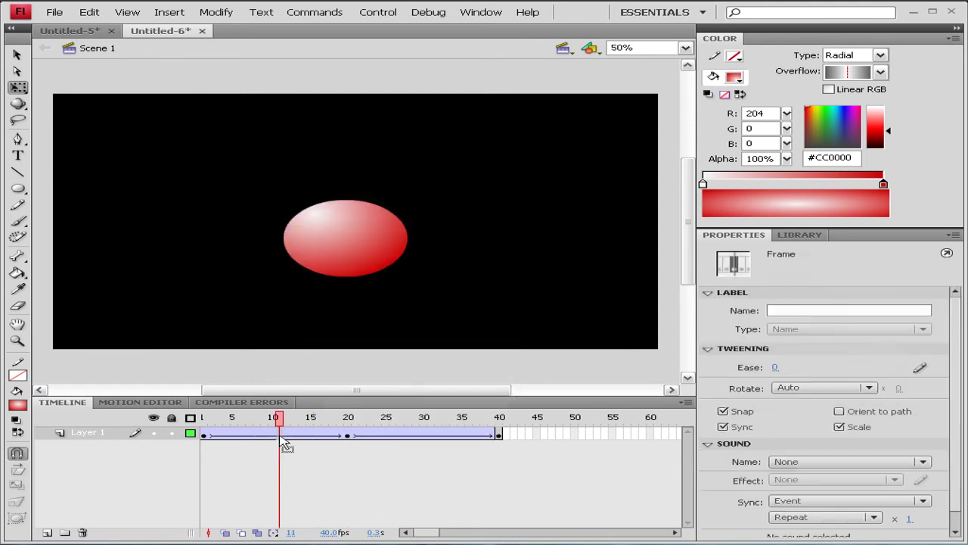
pyautogui.click(271, 437)
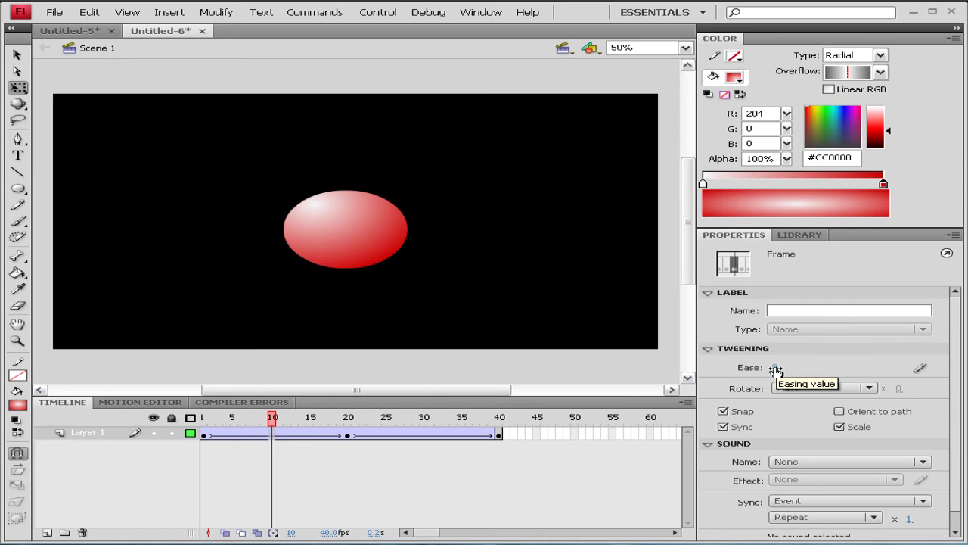
pyautogui.moveTo(776, 368); pyautogui.dragTo(800, 368)
pyautogui.moveTo(902, 367); pyautogui.dragTo(926, 368)
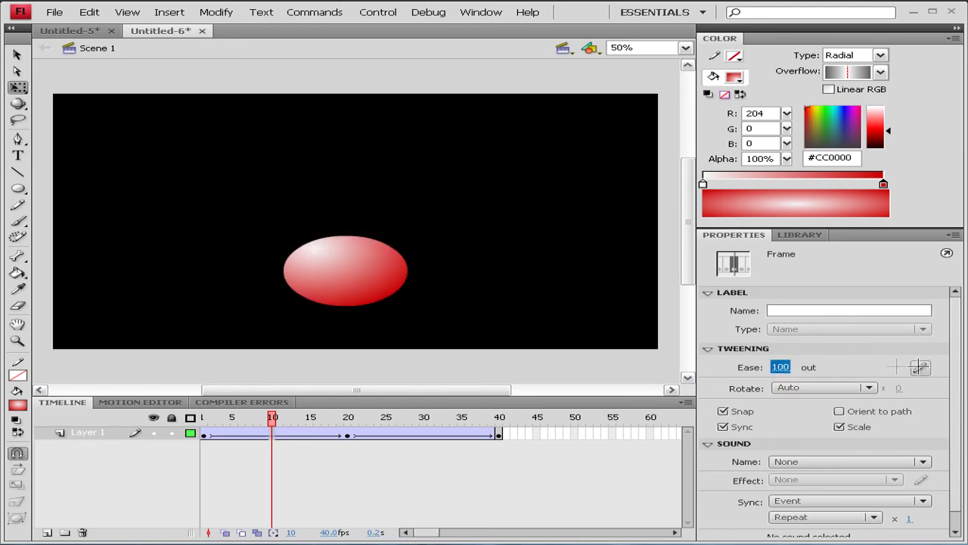
pyautogui.moveTo(787, 368); pyautogui.dragTo(672, 366)
pyautogui.moveTo(301, 362); pyautogui.dragTo(295, 378)
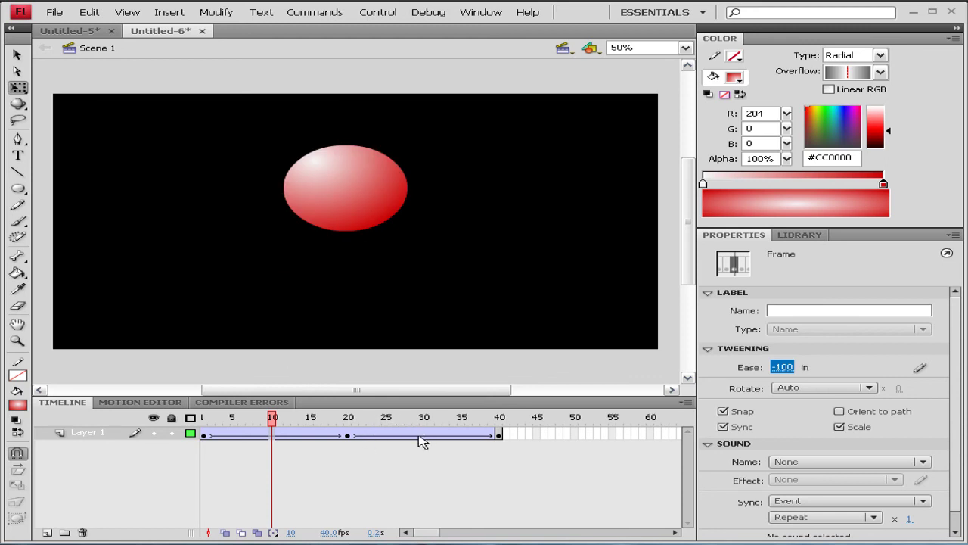
pyautogui.click(421, 442)
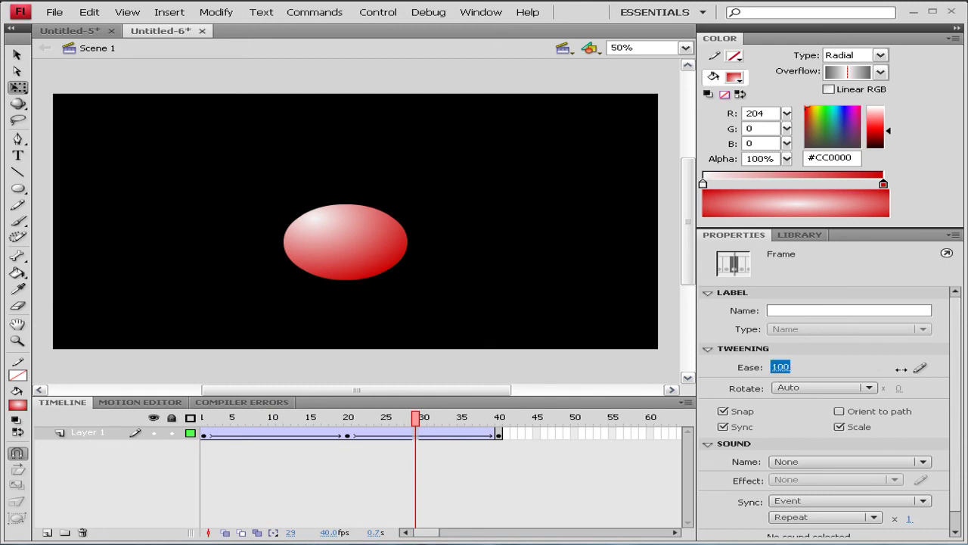
pyautogui.moveTo(901, 369); pyautogui.dragTo(843, 367)
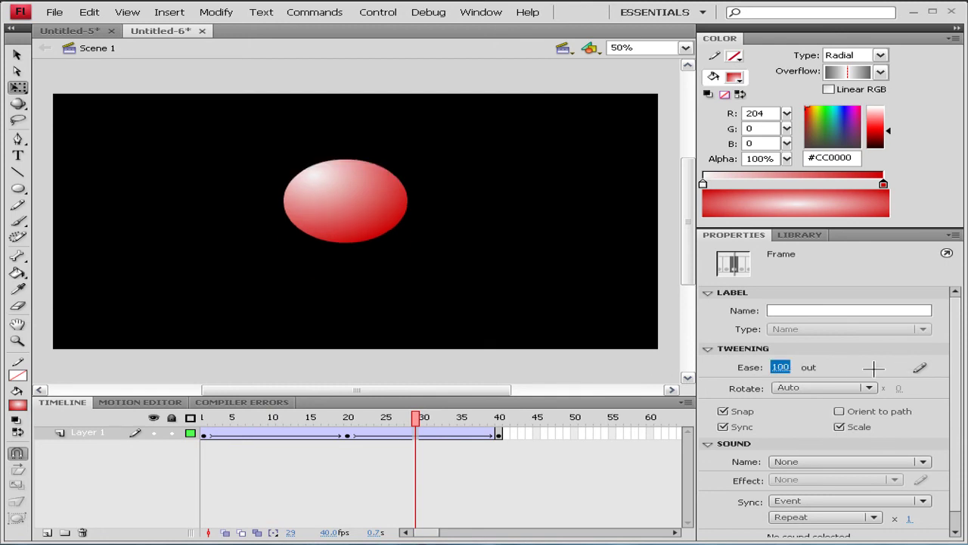
# Test the movie with Ctrl+Enter to watch the eased bounce in Flash Player
pyautogui.hotkey('ctrl', 'Return')
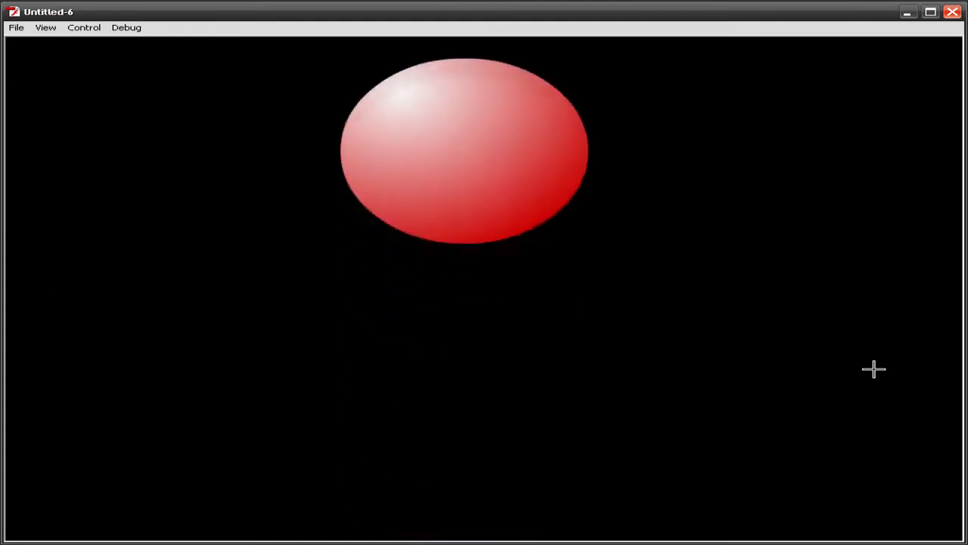